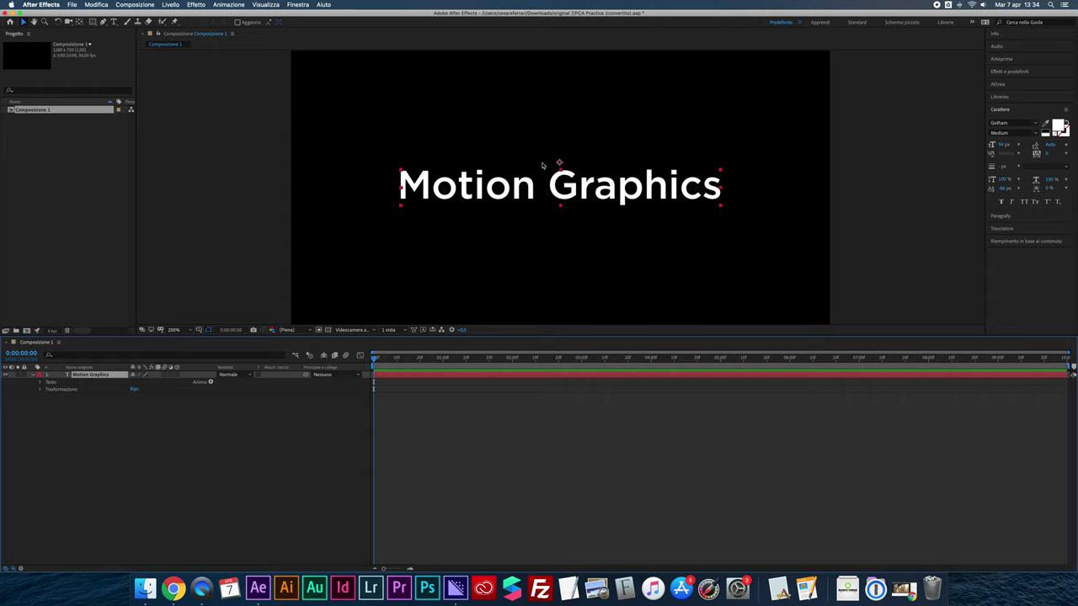
# Add a Rotation animator (Animator 1) to the Motion Graphics text layer and expand its range selector.
pyautogui.click(1001, 217)
pyautogui.click(1000, 111)
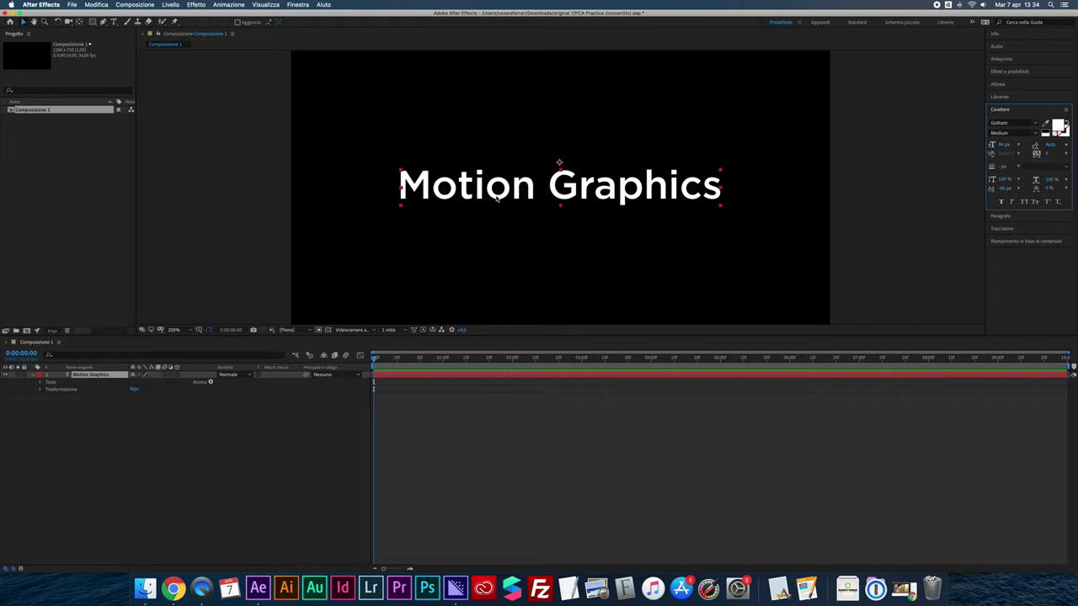
pyautogui.click(211, 382)
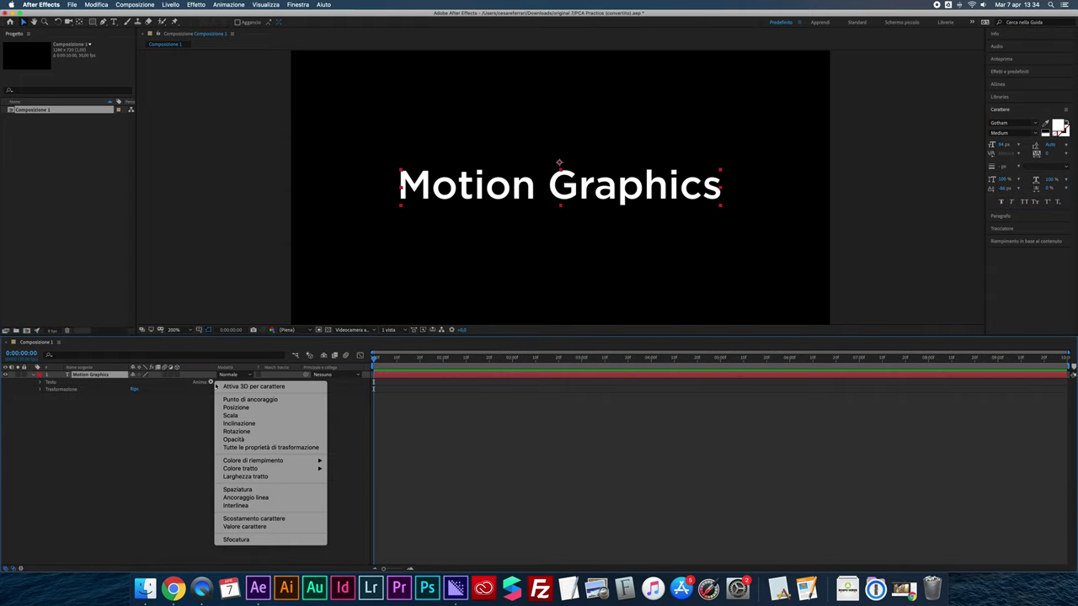
pyautogui.click(237, 432)
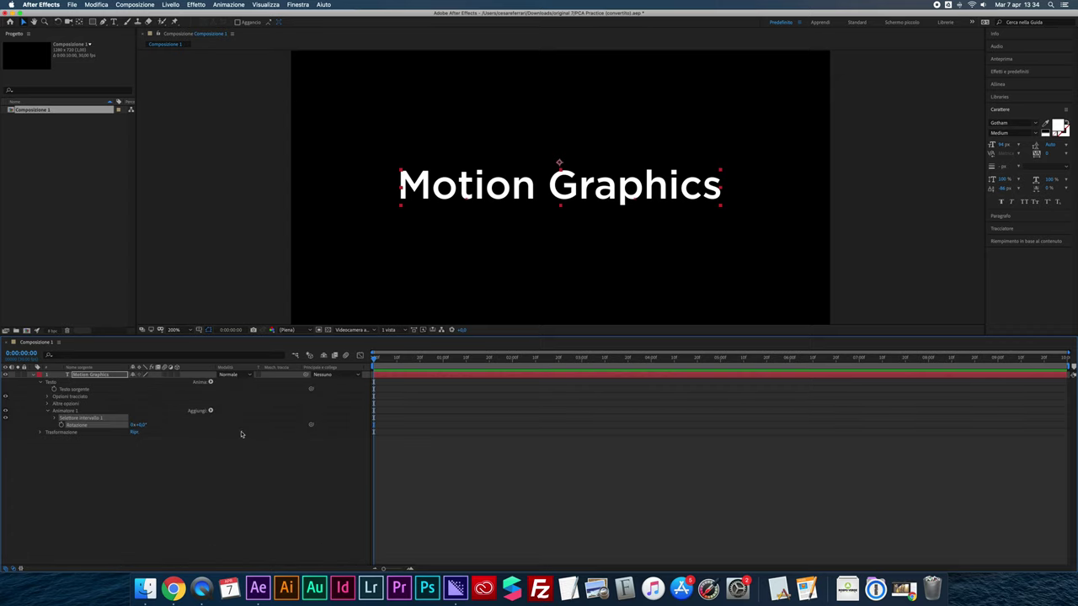
pyautogui.click(55, 418)
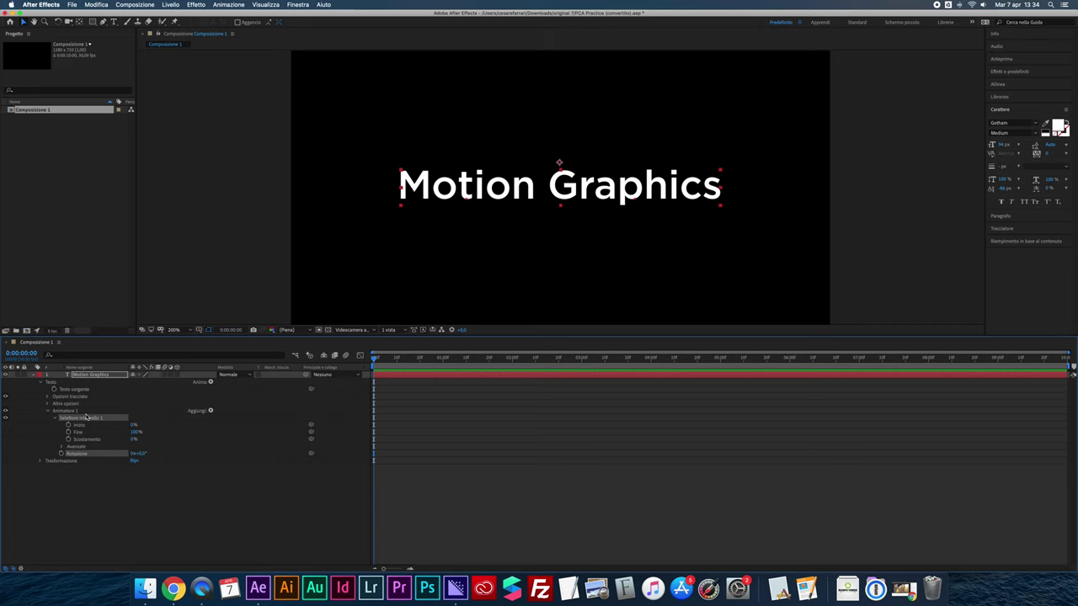
# Keyframe the range selector Start from 0% at frame 0 to 100% at about two seconds.
pyautogui.click(69, 425)
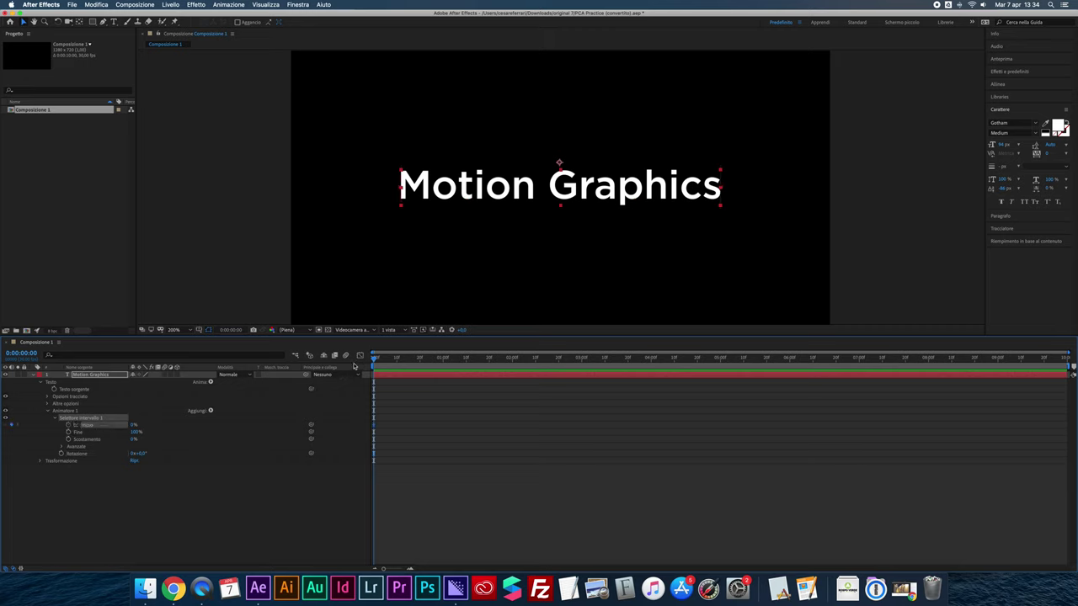
pyautogui.moveTo(376, 360); pyautogui.dragTo(515, 360)
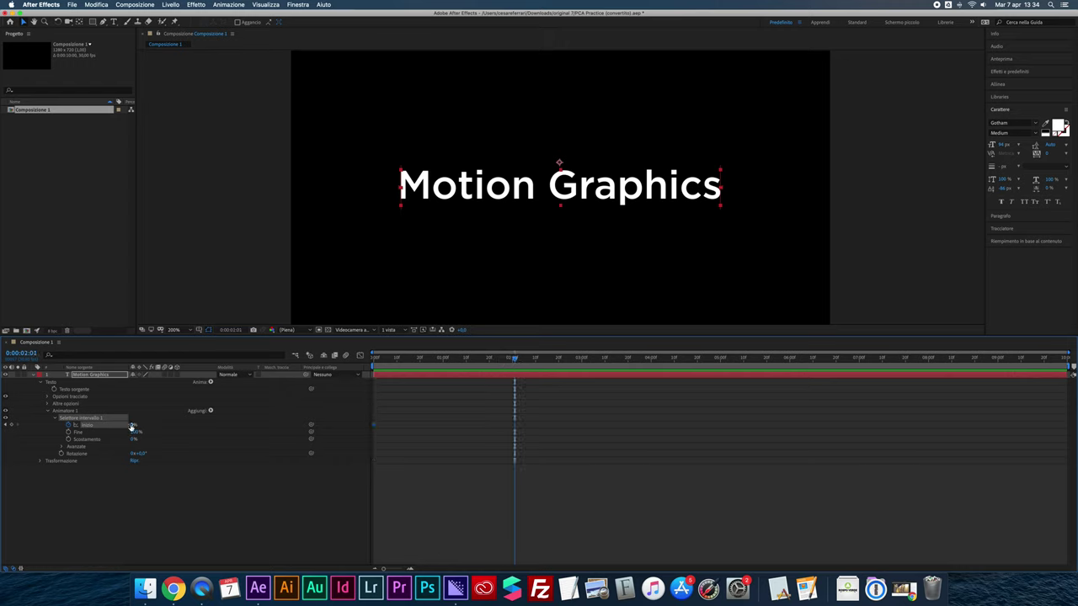
pyautogui.moveTo(133, 426); pyautogui.dragTo(248, 426)
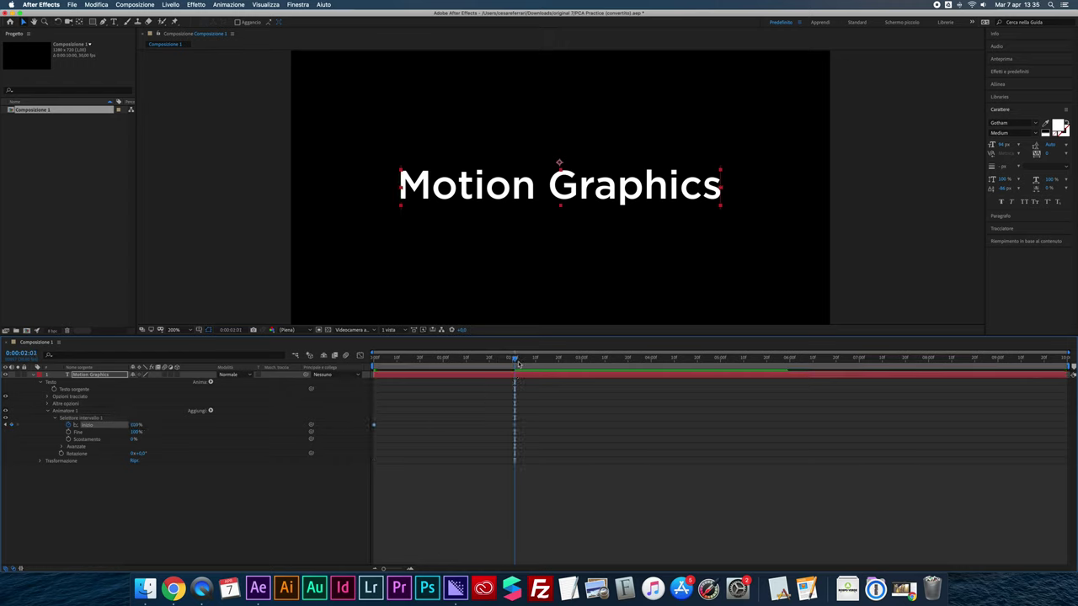
pyautogui.moveTo(514, 360); pyautogui.dragTo(434, 359)
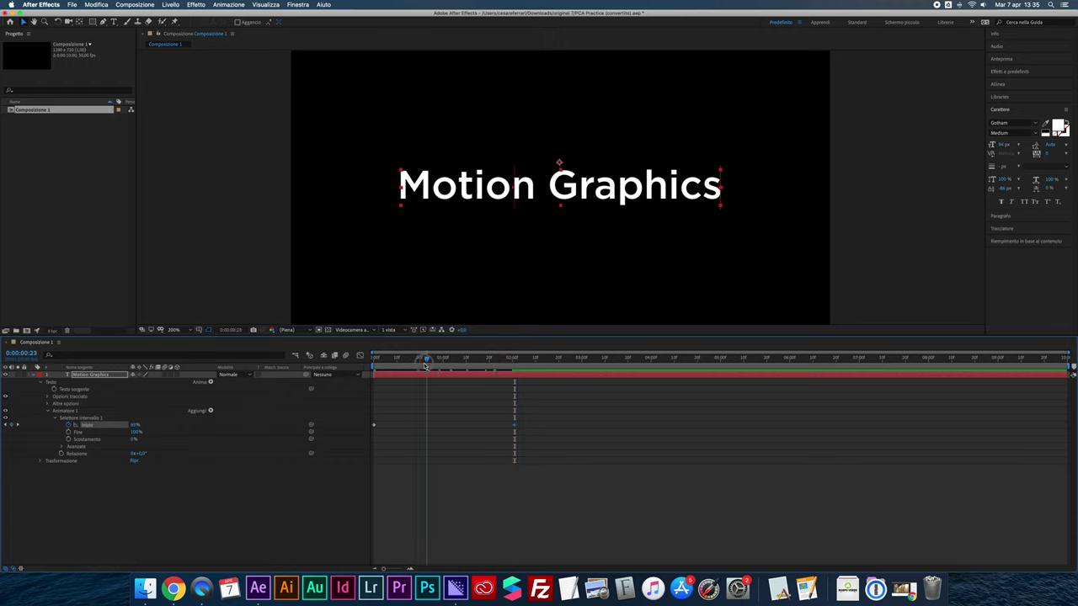
# Set the animator's Rotation to 180° so 'Graphics' flips upside down.
pyautogui.moveTo(138, 455)
pyautogui.mouseDown()
pyautogui.moveTo(160, 452)
pyautogui.moveTo(143, 454)
pyautogui.mouseUp()
pyautogui.click(143, 453)
pyautogui.press('Return')
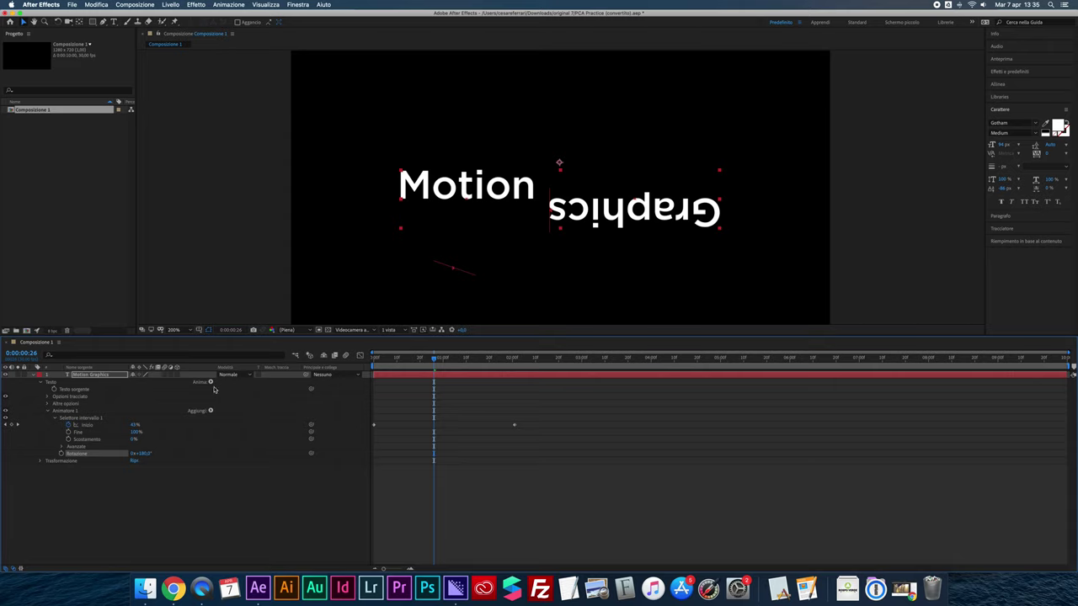
pyautogui.click(212, 409)
# Add a Position property with a Y offset of 114 and scrub the timeline to preview the drop.
pyautogui.moveTo(224, 411)
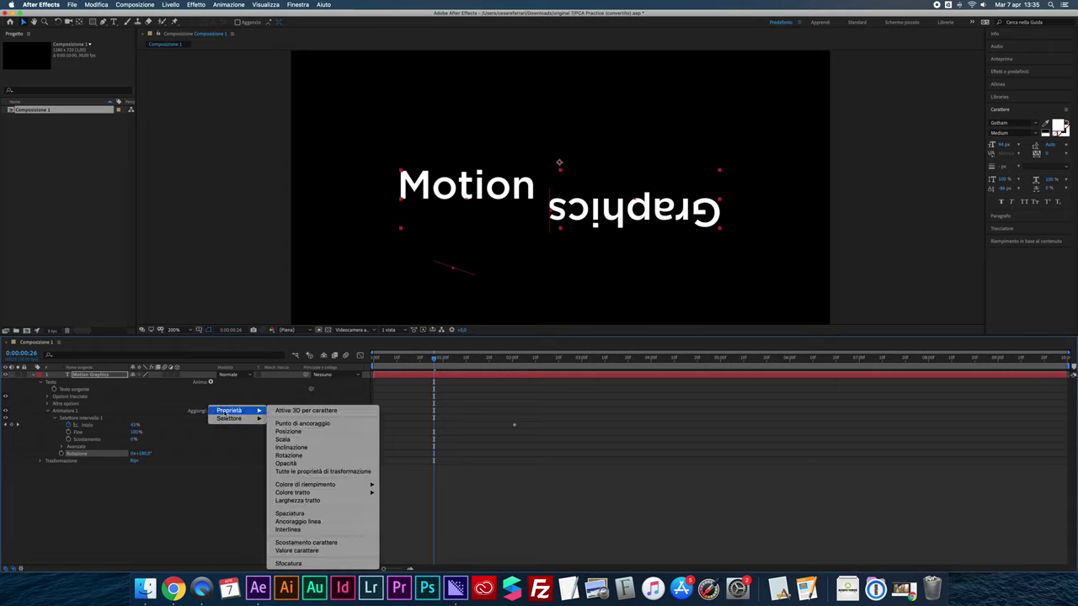
pyautogui.click(295, 432)
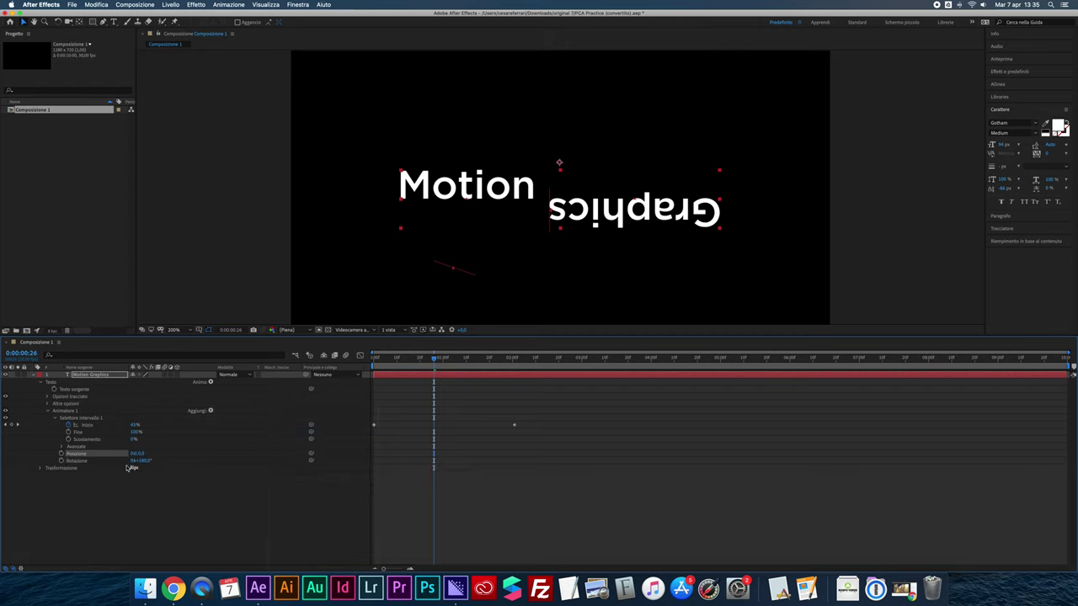
pyautogui.moveTo(138, 454)
pyautogui.mouseDown()
pyautogui.moveTo(141, 515)
pyautogui.moveTo(363, 439)
pyautogui.mouseUp()
pyautogui.moveTo(436, 364)
pyautogui.mouseDown()
pyautogui.moveTo(360, 368)
pyautogui.moveTo(427, 364)
pyautogui.mouseUp()
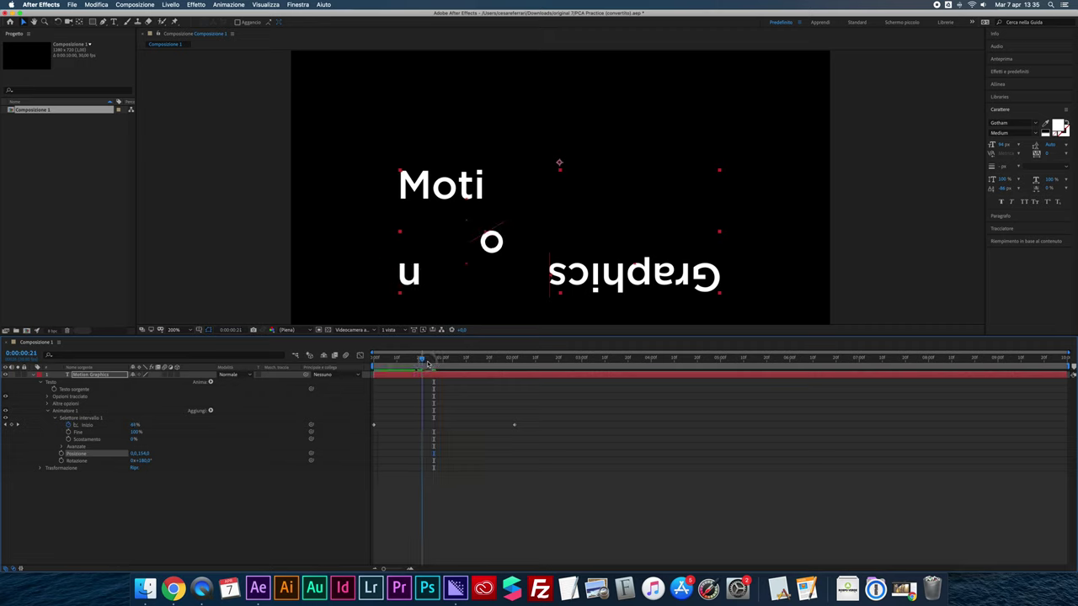
pyautogui.moveTo(428, 363)
pyautogui.mouseDown()
pyautogui.moveTo(507, 360)
pyautogui.moveTo(167, 395)
pyautogui.mouseUp()
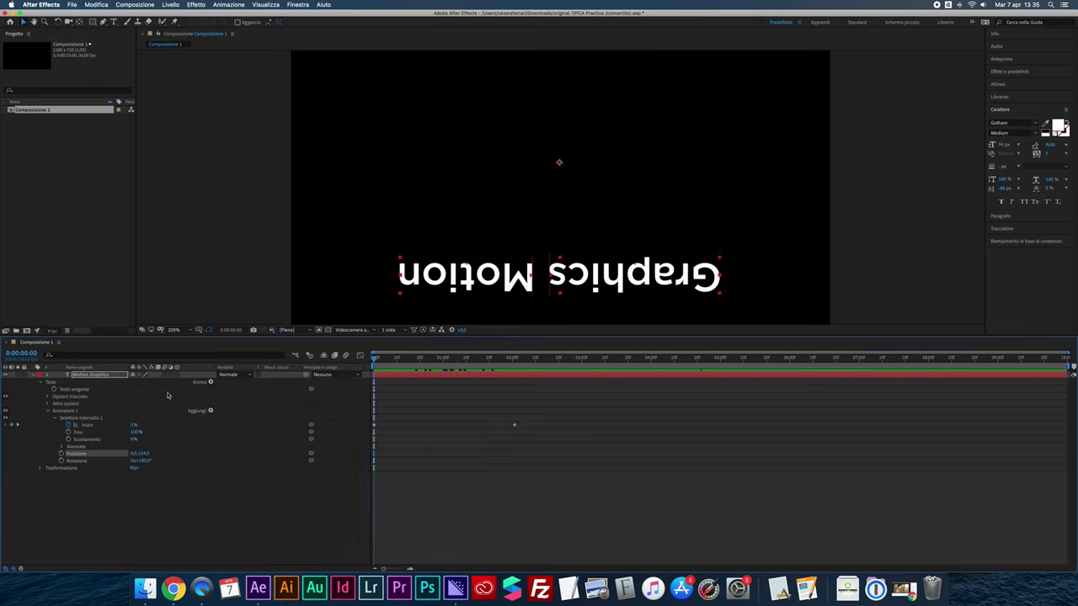
# Set the advanced anchor point grouping to Carattere and scrub to watch each letter flip individually.
pyautogui.click(48, 403)
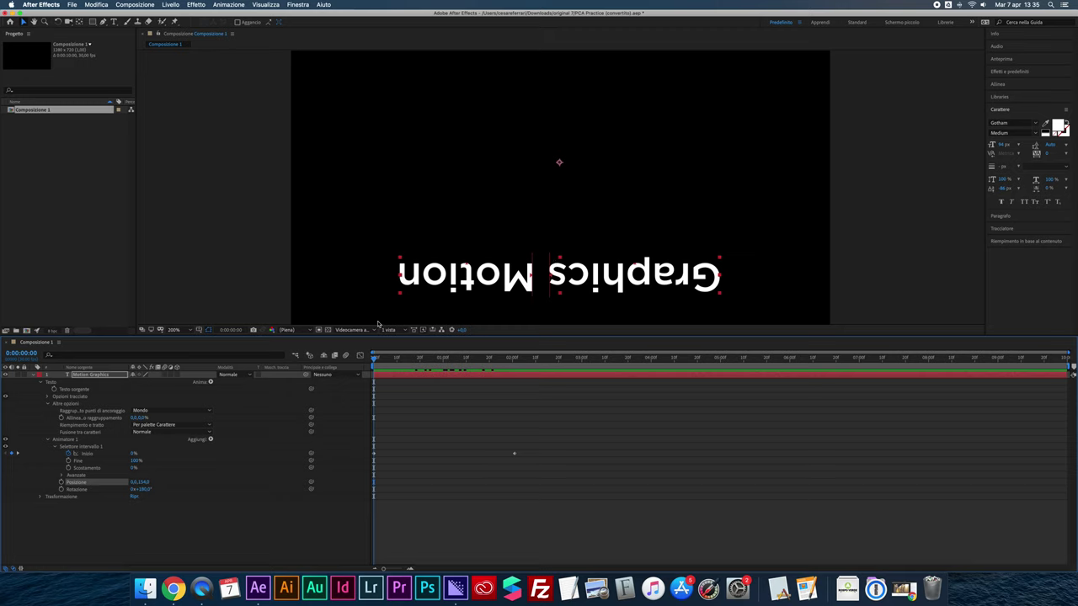
pyautogui.moveTo(375, 357); pyautogui.dragTo(501, 361)
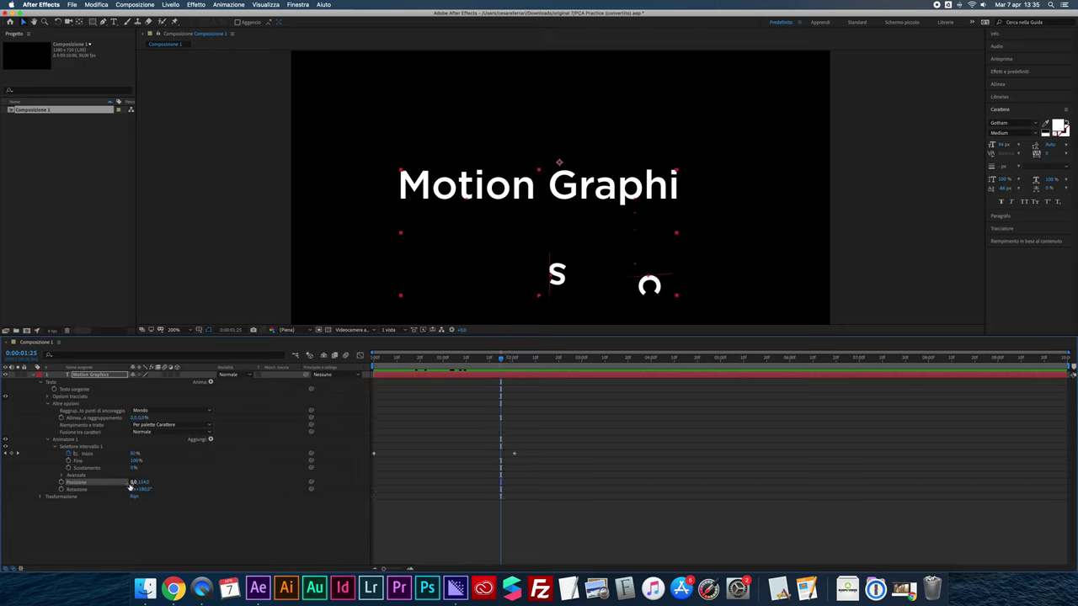
pyautogui.click(61, 476)
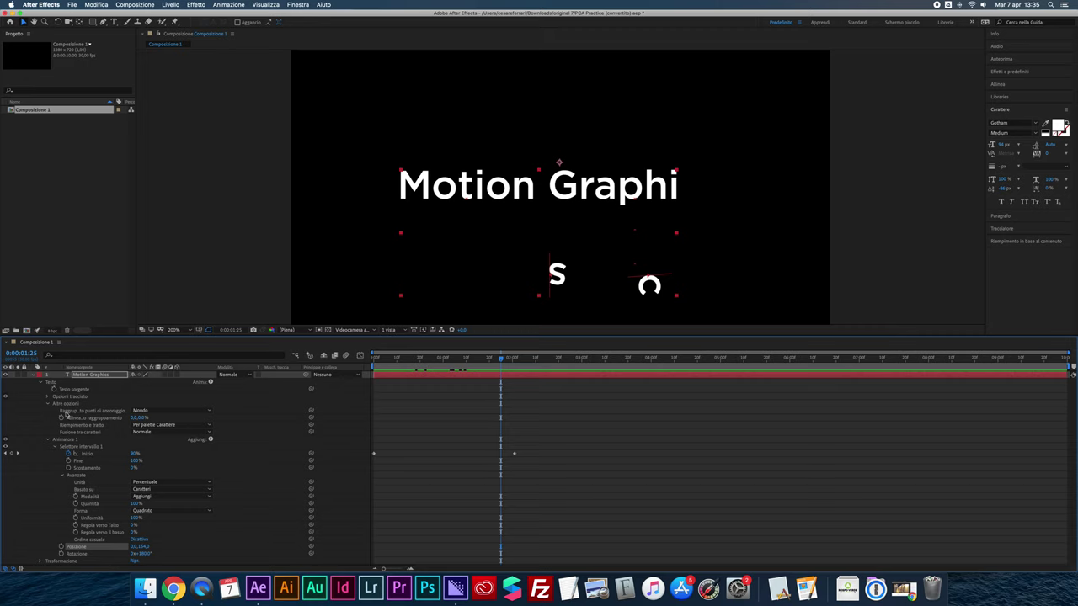
pyautogui.click(151, 412)
pyautogui.click(152, 419)
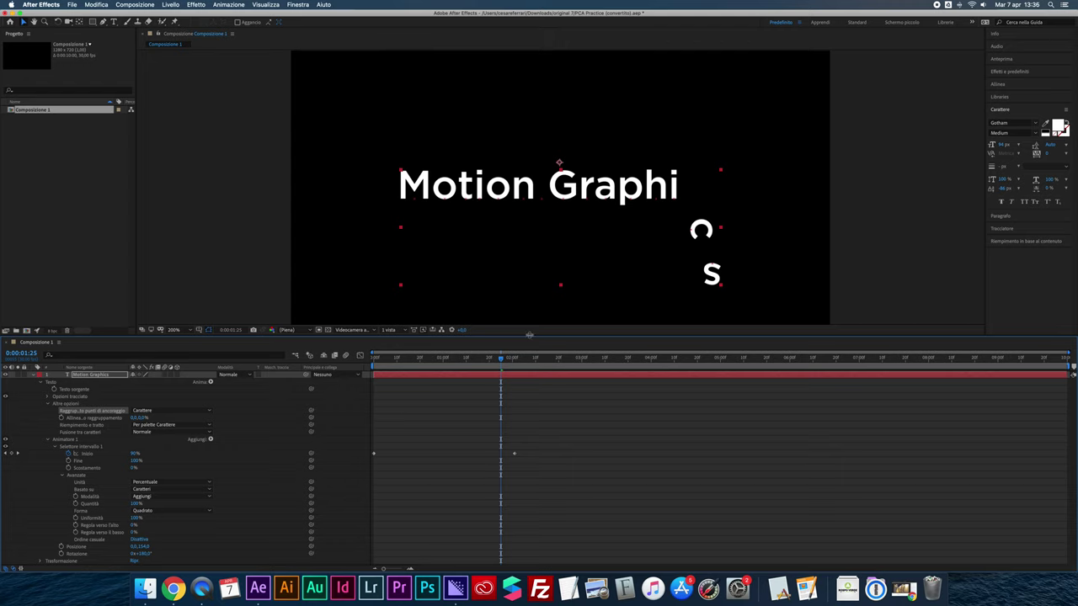
pyautogui.moveTo(500, 363)
pyautogui.mouseDown()
pyautogui.moveTo(378, 369)
pyautogui.moveTo(453, 368)
pyautogui.mouseUp()
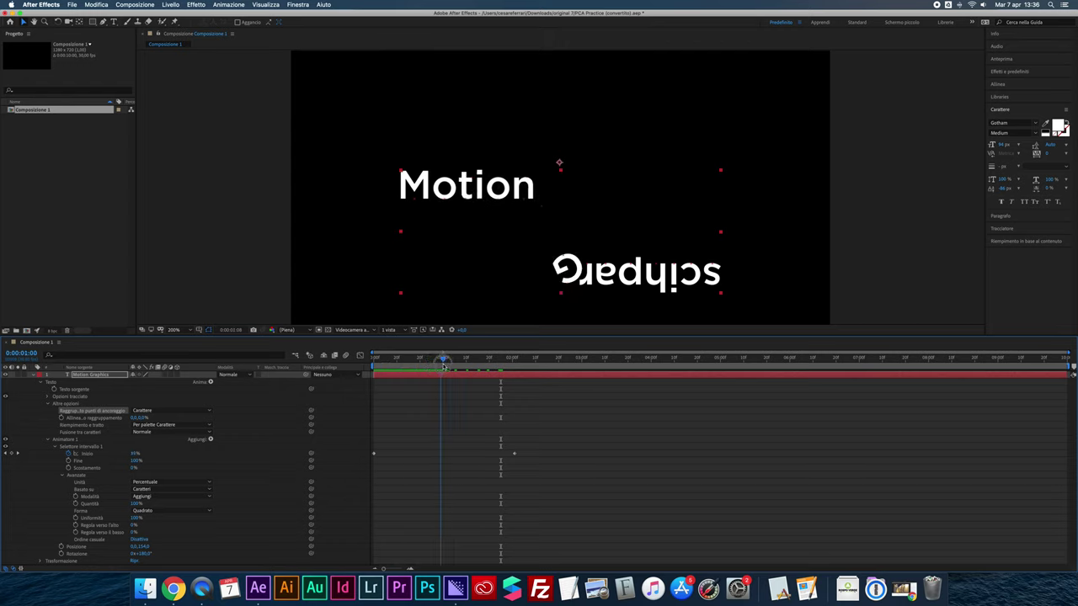
pyautogui.moveTo(453, 367); pyautogui.dragTo(480, 368)
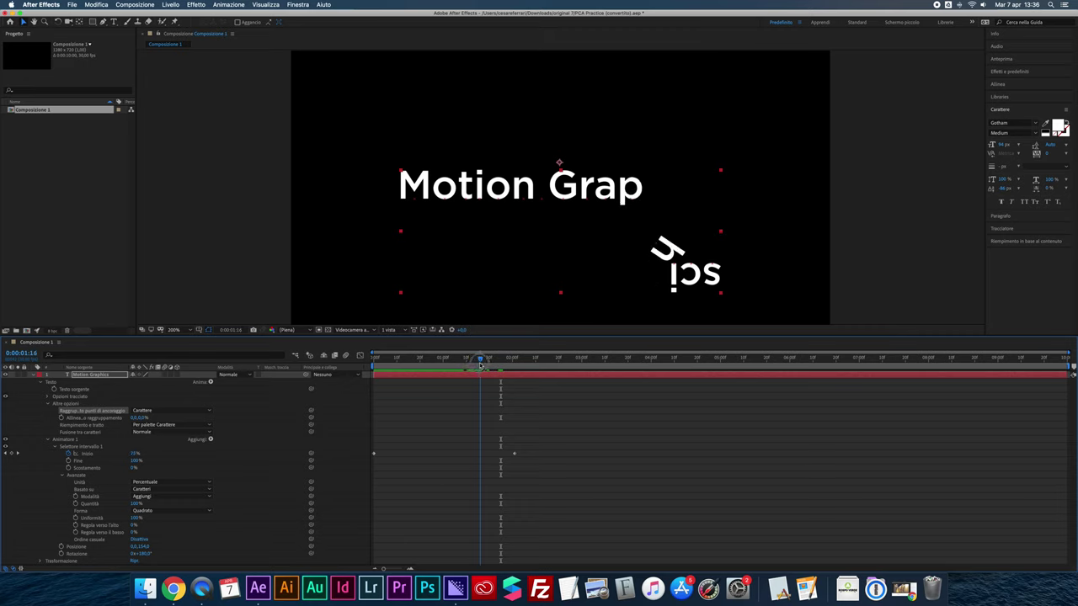
# Group the anchor points by word and scrub the timeline to preview the effect.
pyautogui.click(156, 412)
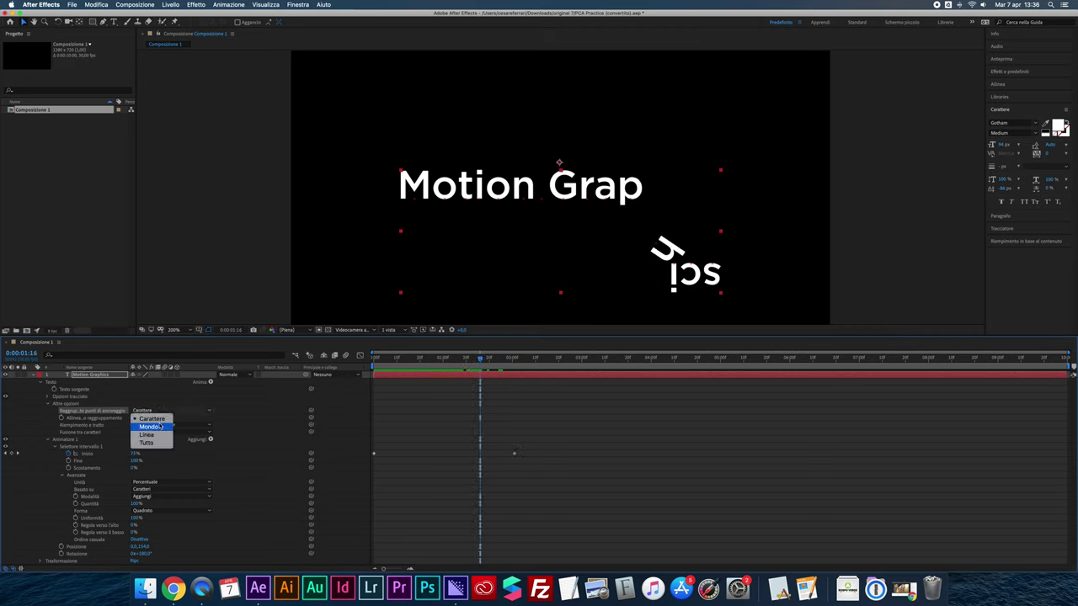
pyautogui.click(231, 398)
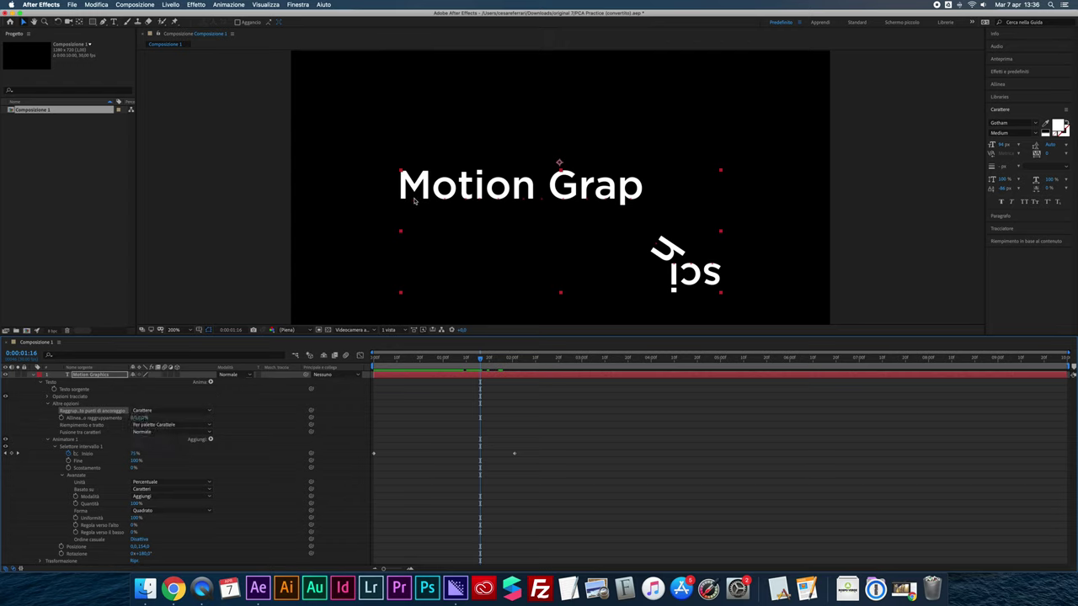
pyautogui.click(167, 411)
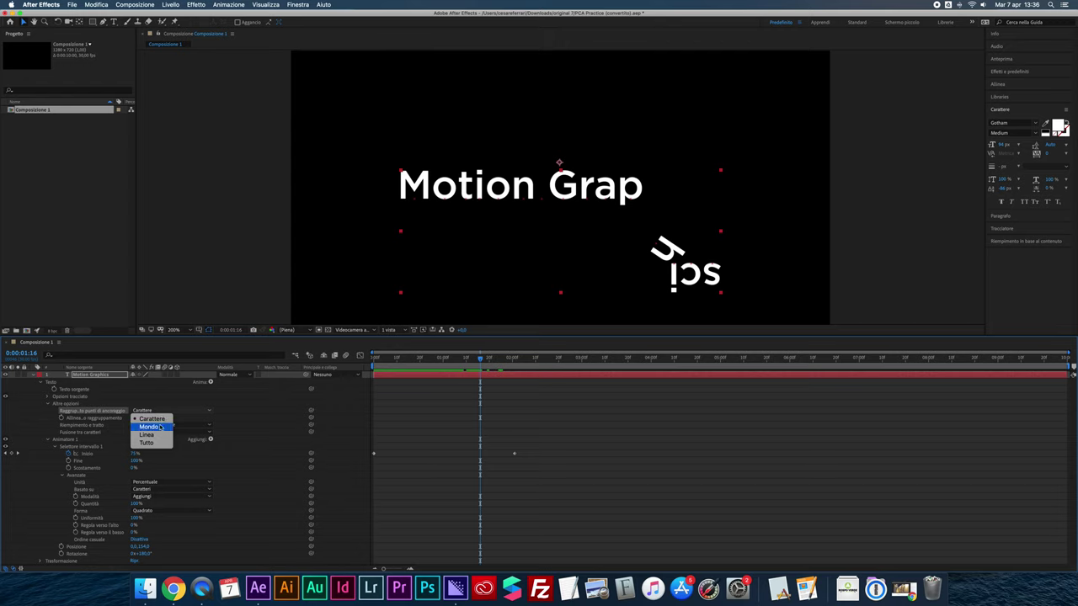
pyautogui.click(150, 427)
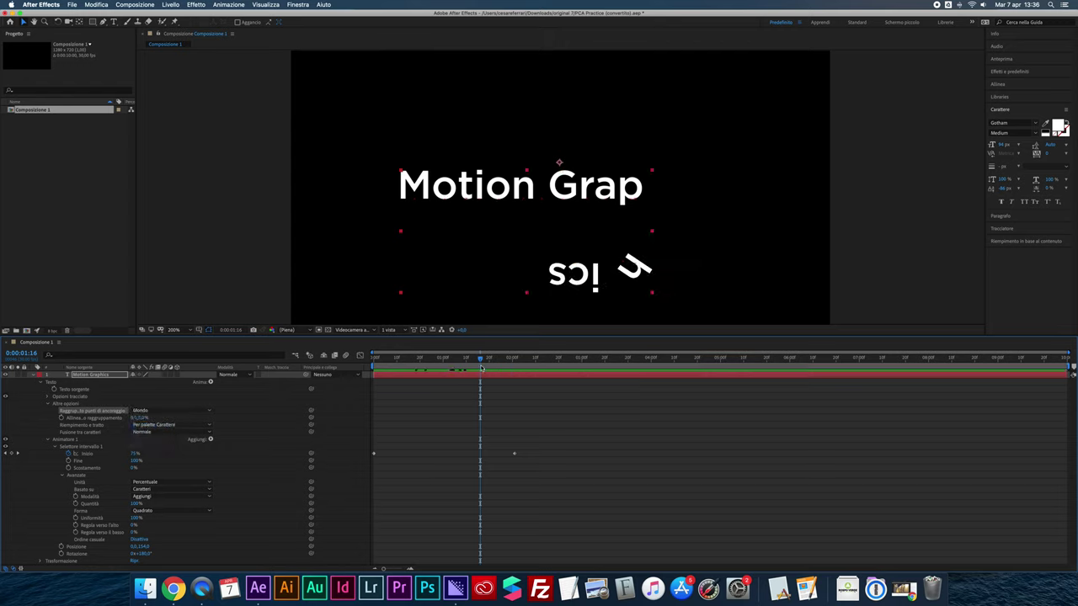
pyautogui.moveTo(479, 361); pyautogui.dragTo(404, 361)
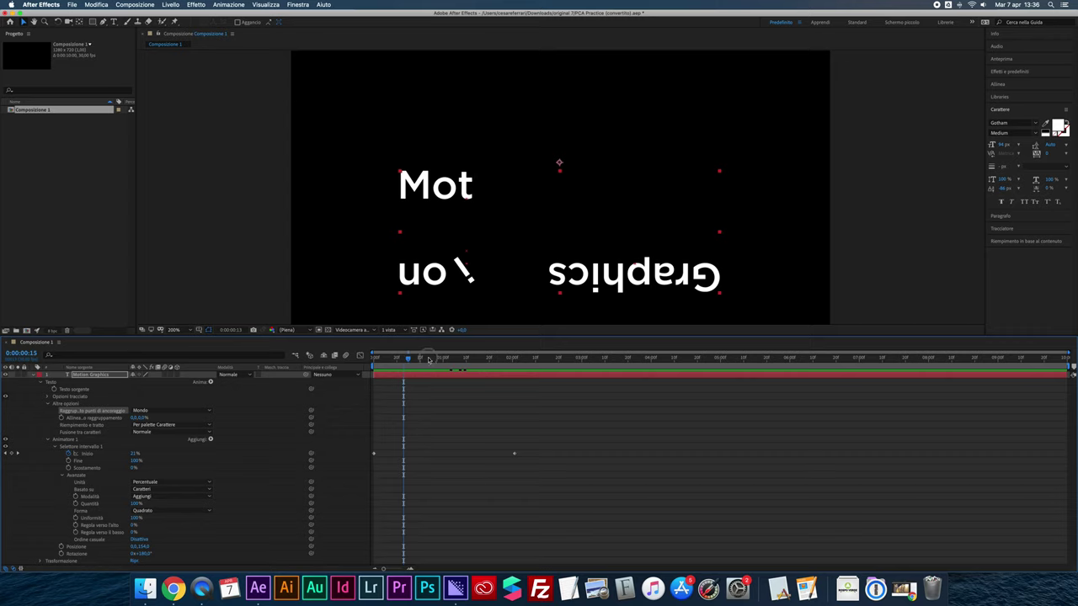
pyautogui.moveTo(429, 360); pyautogui.dragTo(477, 359)
# Switch anchor point grouping to Linea and play the animation to compare.
pyautogui.click(176, 412)
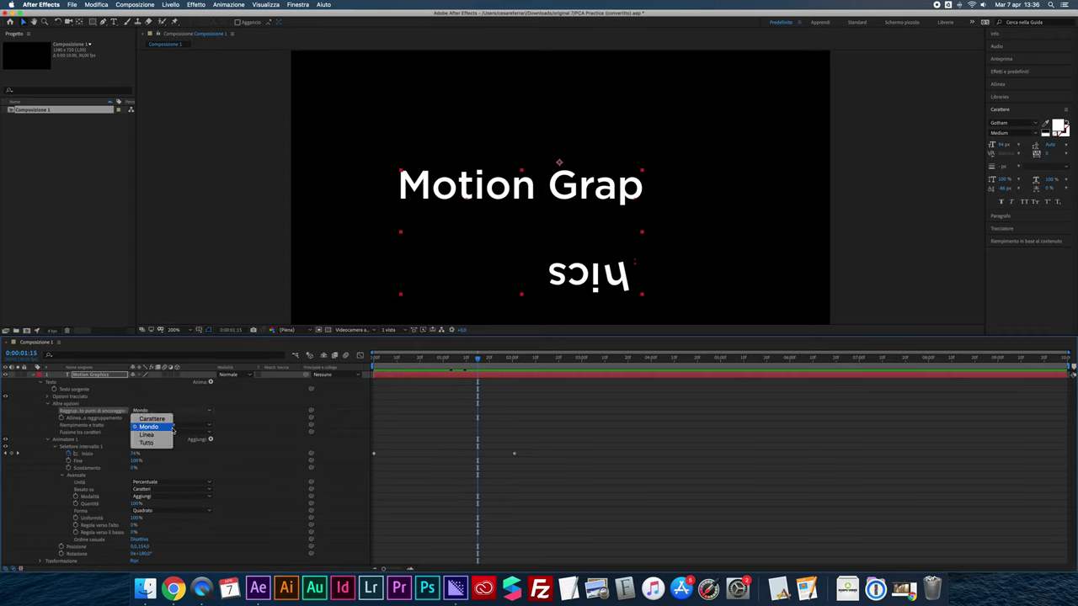
pyautogui.click(147, 435)
pyautogui.moveTo(477, 360)
pyautogui.mouseDown()
pyautogui.moveTo(388, 372)
pyautogui.moveTo(424, 371)
pyautogui.mouseUp()
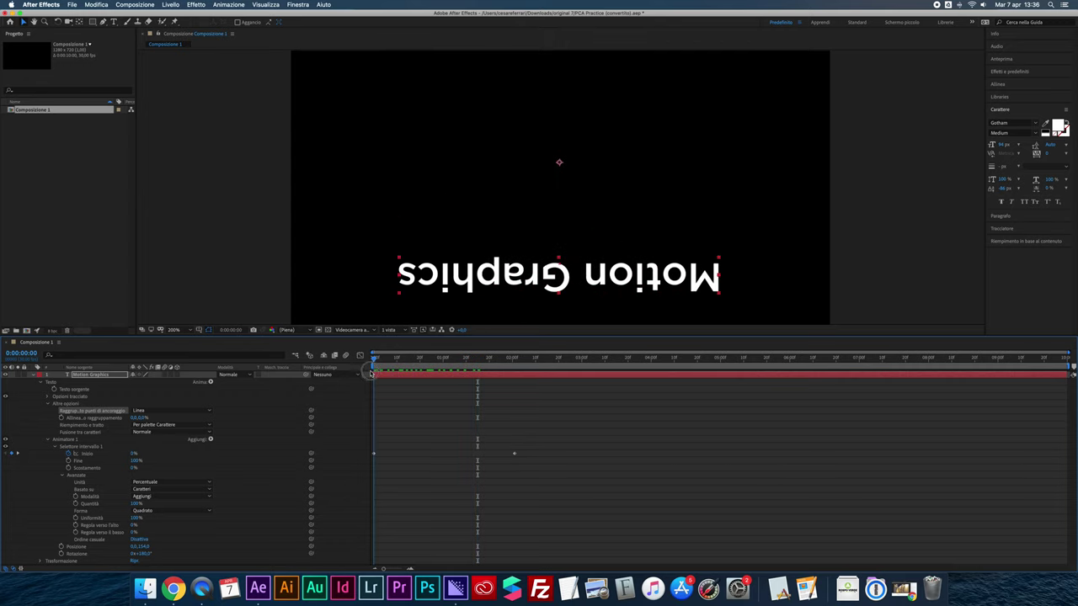
pyautogui.press('space')
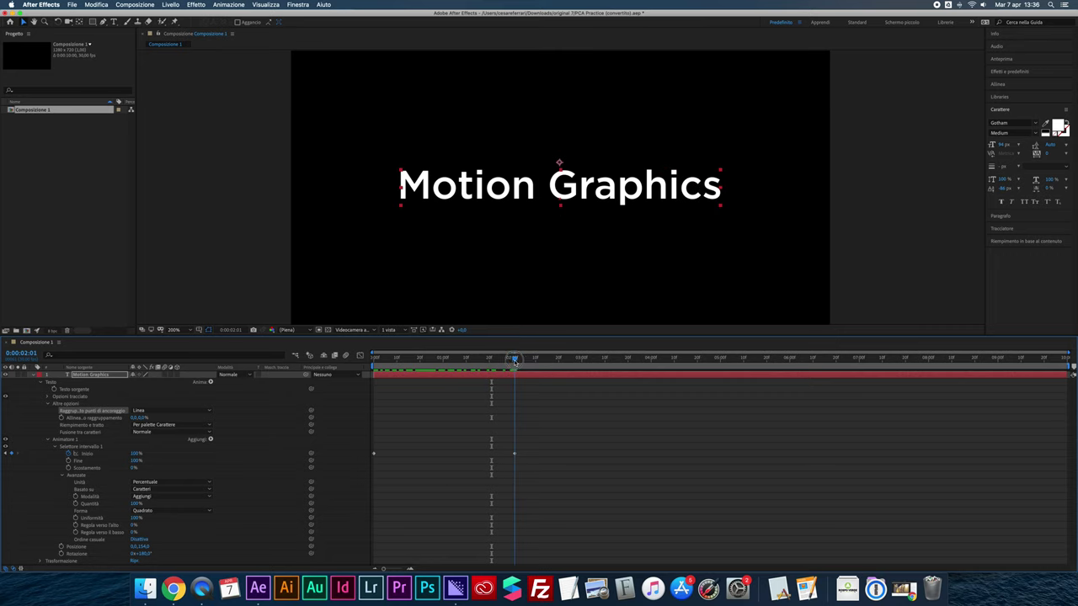
pyautogui.moveTo(482, 360); pyautogui.dragTo(412, 360)
pyautogui.click(169, 410)
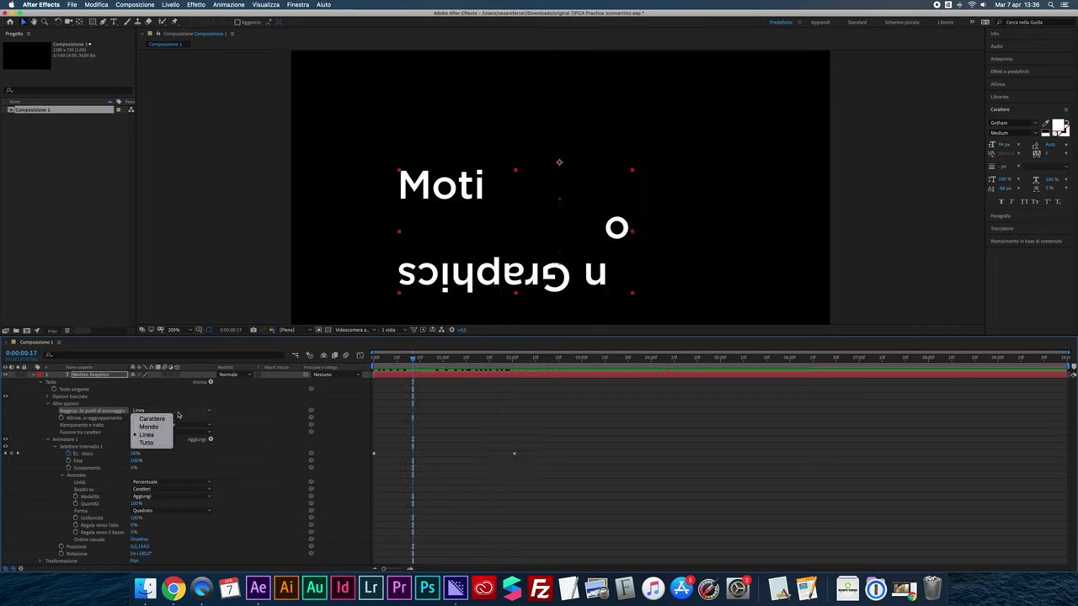
pyautogui.click(259, 400)
pyautogui.moveTo(414, 360); pyautogui.dragTo(392, 360)
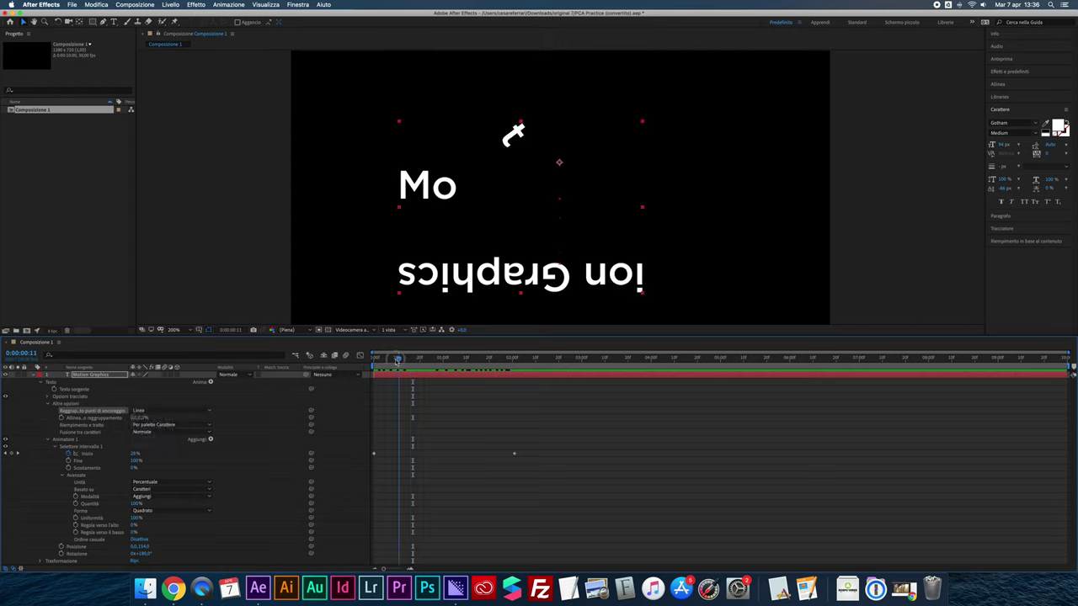
# Return anchor point grouping to Carattere and preview the per-character flip.
pyautogui.click(181, 410)
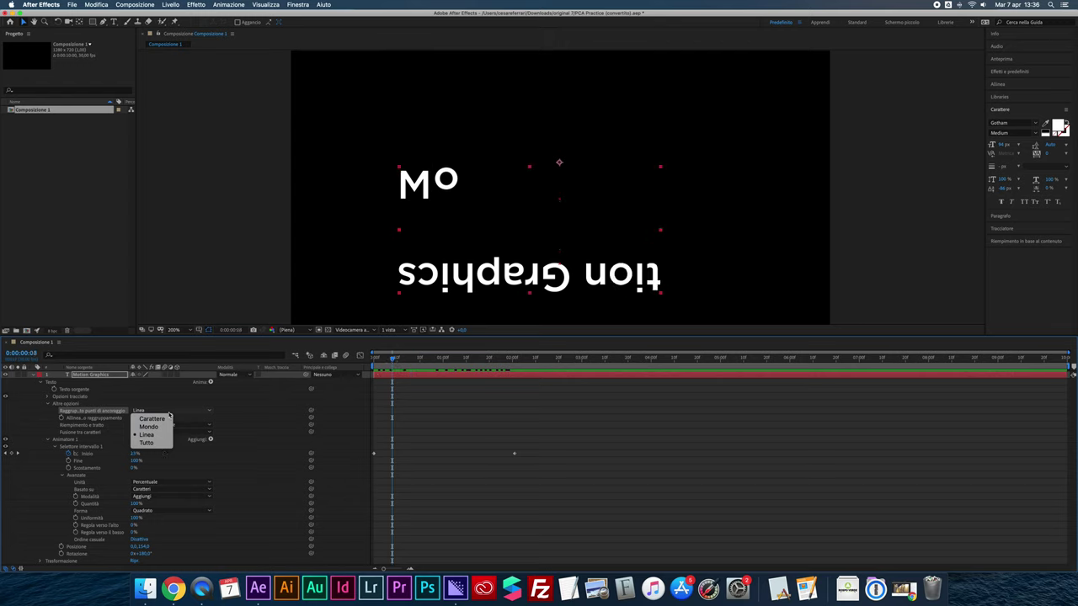
pyautogui.click(151, 418)
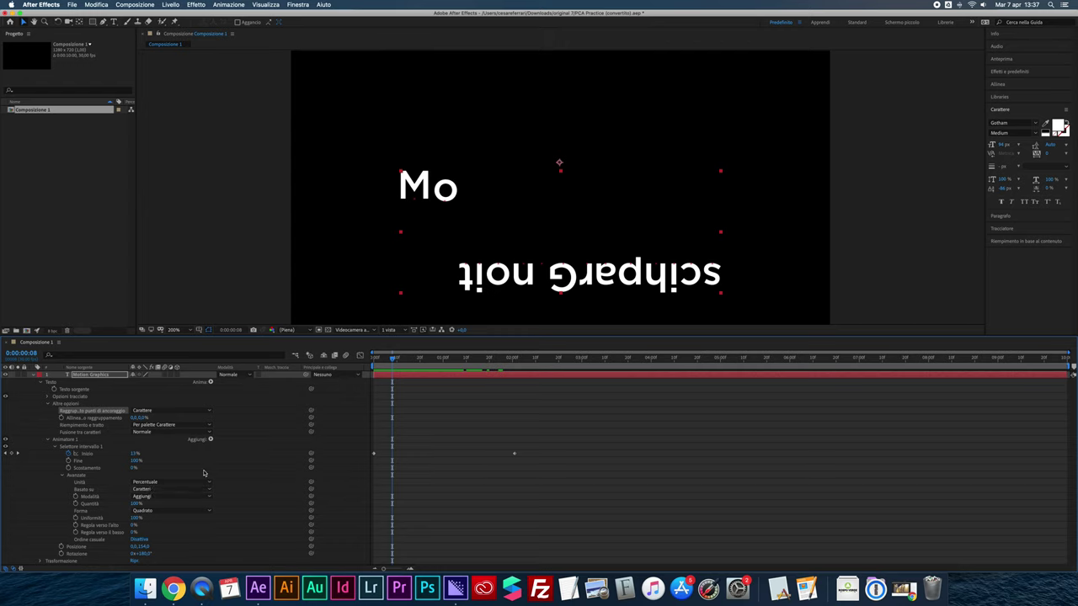
pyautogui.moveTo(393, 360); pyautogui.dragTo(454, 362)
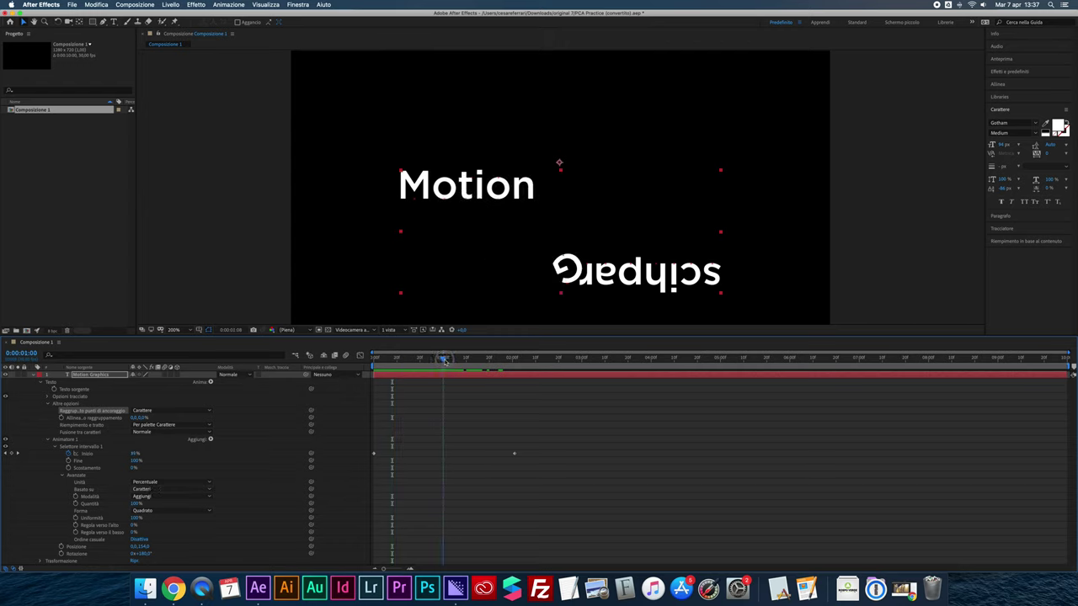
pyautogui.click(161, 490)
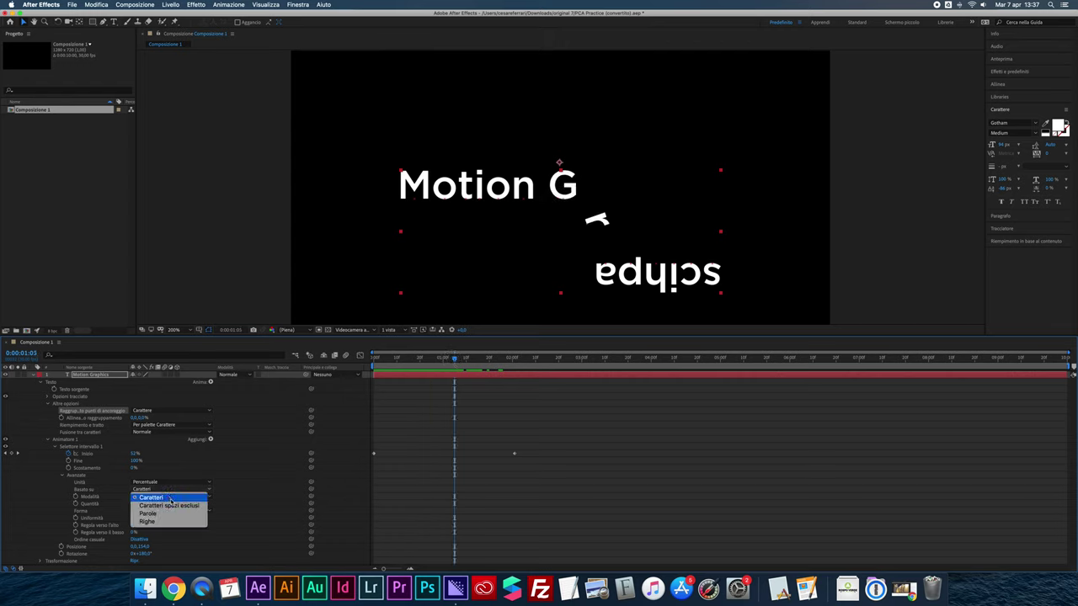
# Base the range selector on Parole, group anchors by word, and scrub to watch words rotate.
pyautogui.click(148, 513)
pyautogui.moveTo(454, 359)
pyautogui.mouseDown()
pyautogui.moveTo(353, 364)
pyautogui.moveTo(520, 357)
pyautogui.mouseUp()
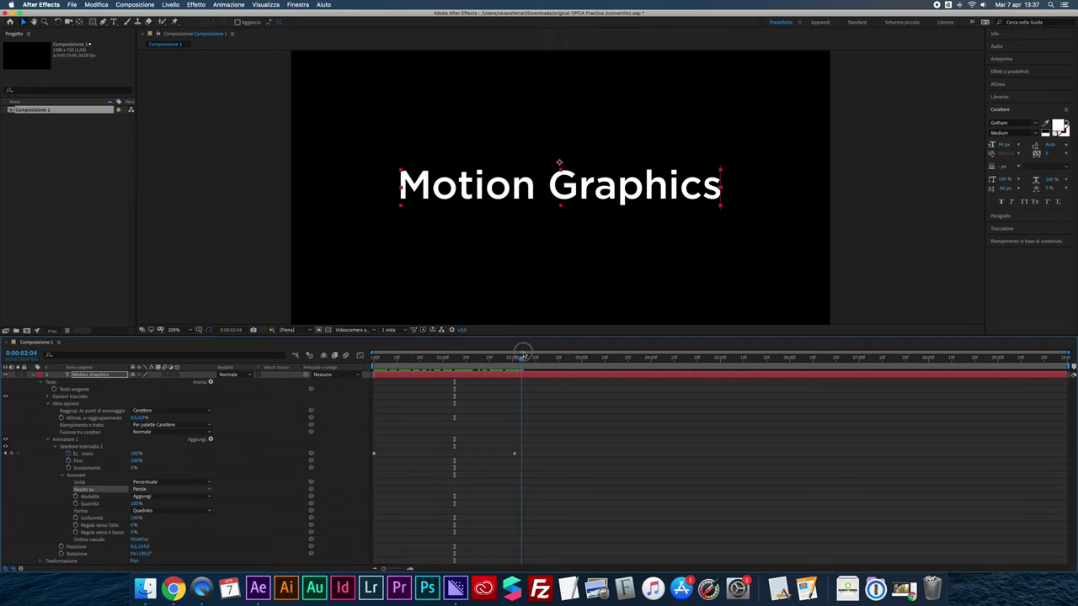
pyautogui.click(159, 413)
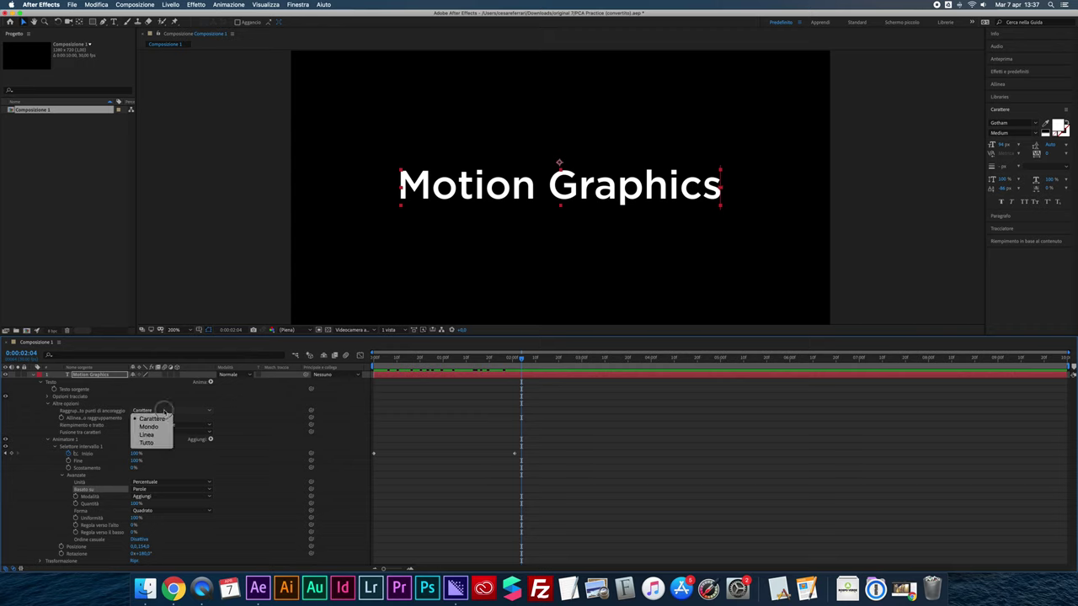
pyautogui.click(387, 369)
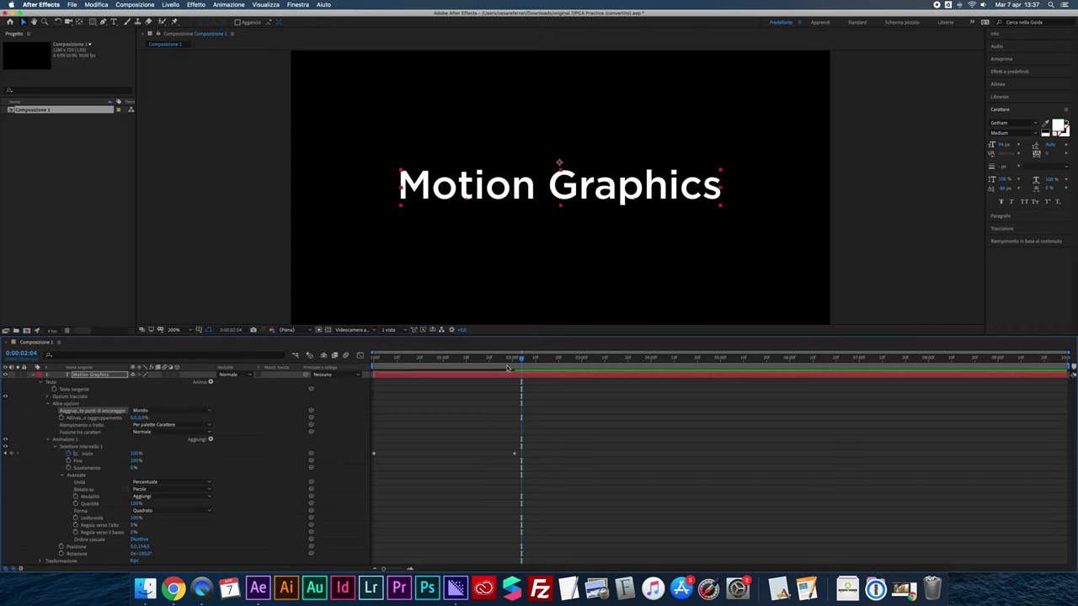
pyautogui.moveTo(521, 360)
pyautogui.mouseDown()
pyautogui.moveTo(389, 370)
pyautogui.moveTo(409, 368)
pyautogui.mouseUp()
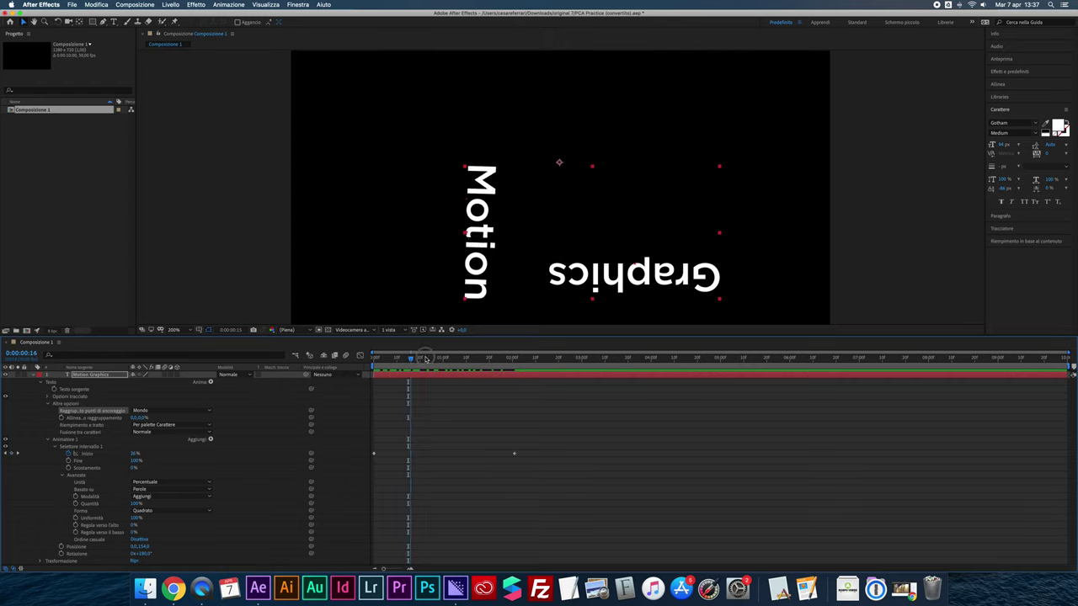
pyautogui.moveTo(408, 357); pyautogui.dragTo(469, 358)
# Switch anchor point grouping to Linea and play the animation to see words swing about the line's pivot.
pyautogui.click(174, 411)
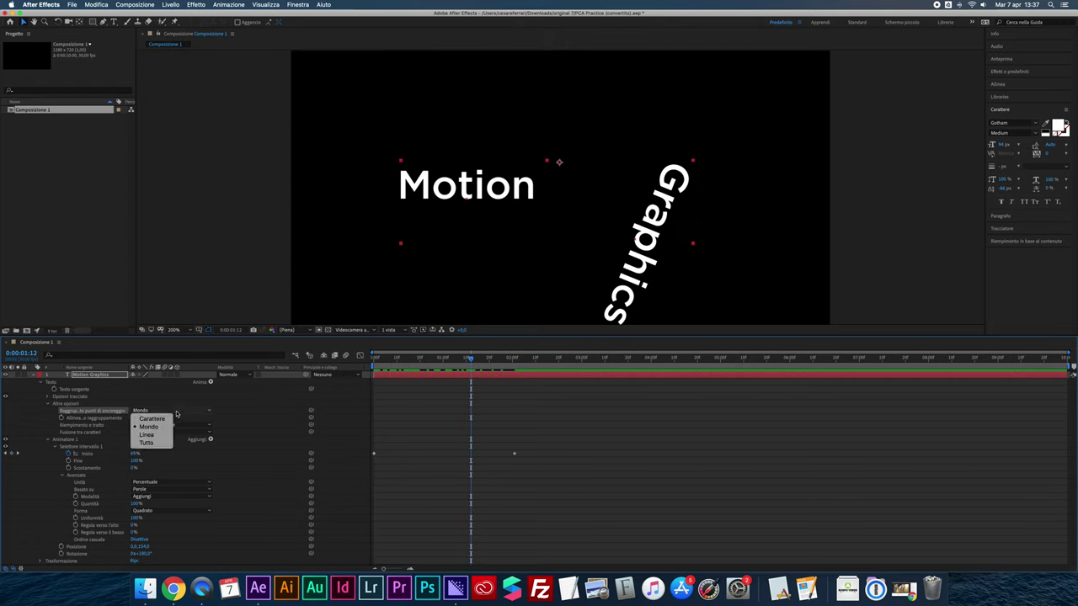
pyautogui.click(147, 435)
pyautogui.moveTo(470, 357)
pyautogui.mouseDown()
pyautogui.moveTo(386, 368)
pyautogui.moveTo(471, 364)
pyautogui.mouseUp()
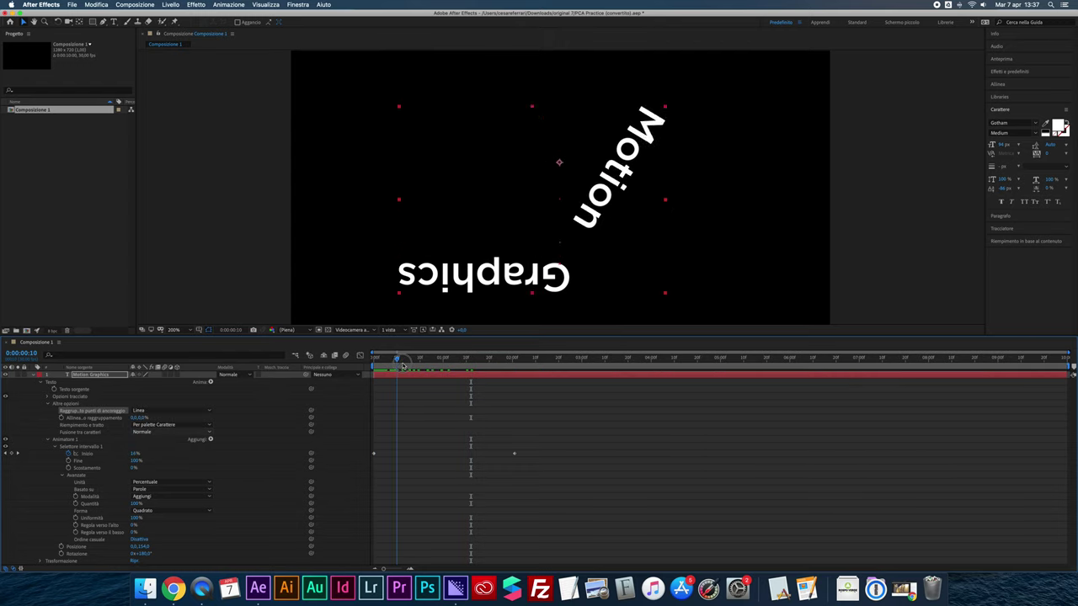
pyautogui.press('space')
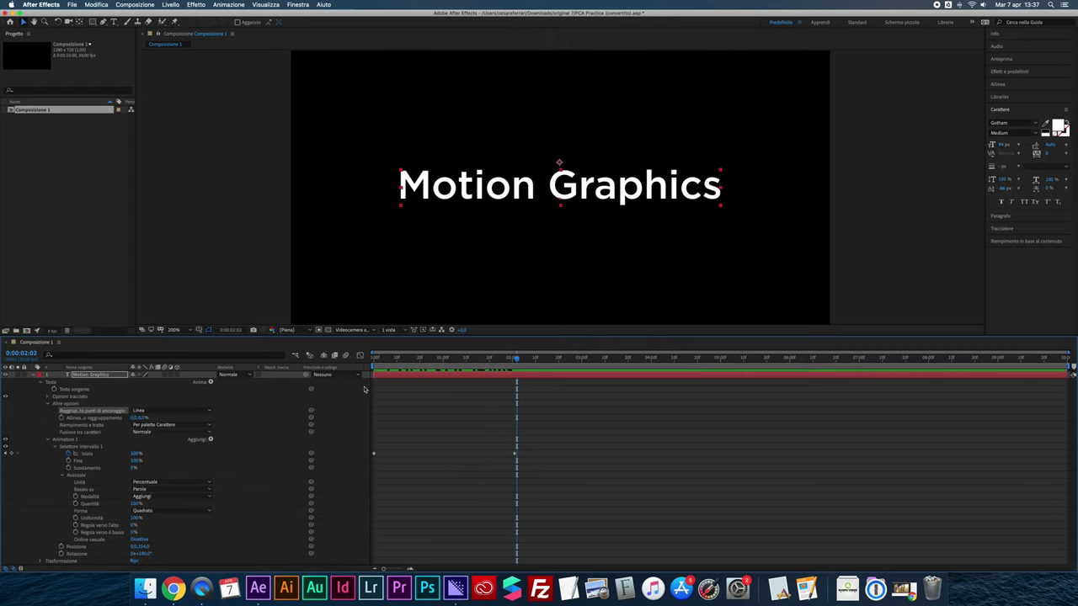
pyautogui.click(169, 489)
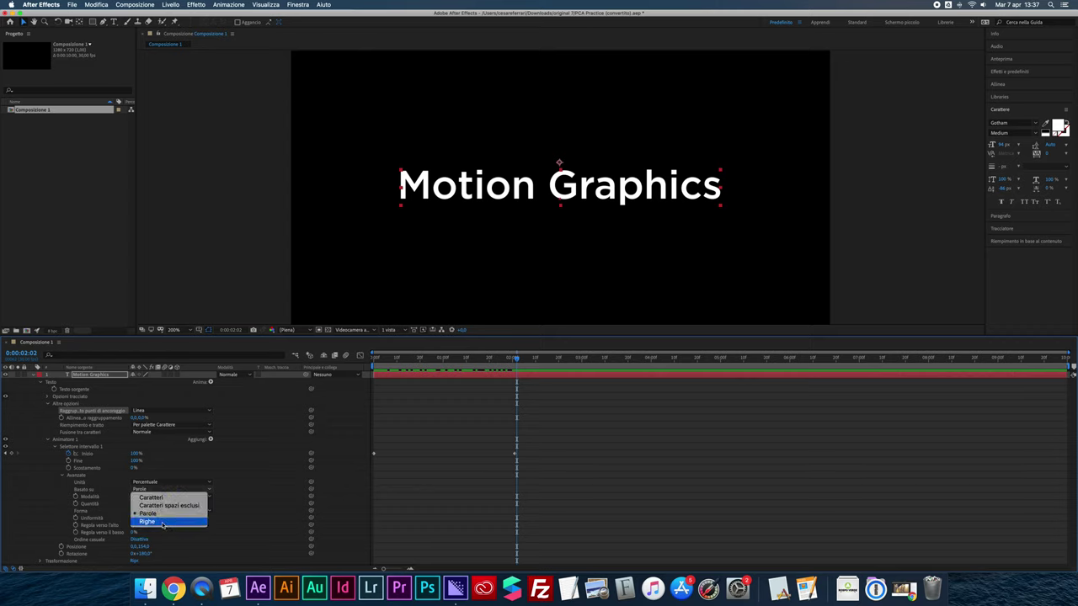
# Base the range selector on Righe and scrub from 0:00 to about 2 seconds to preview.
pyautogui.click(162, 522)
pyautogui.moveTo(484, 364); pyautogui.dragTo(374, 365)
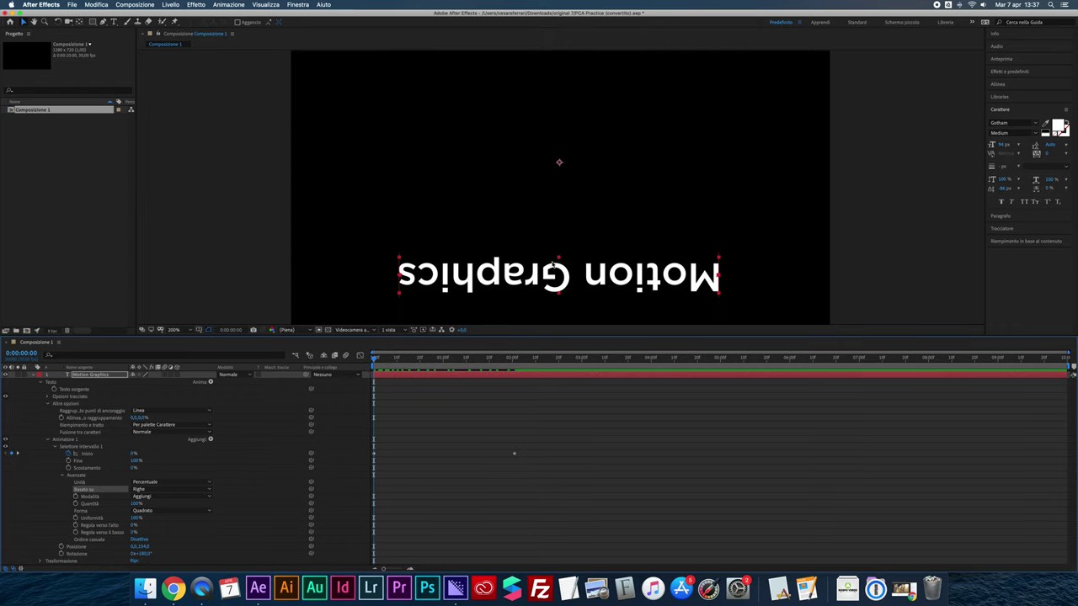
pyautogui.moveTo(390, 360); pyautogui.dragTo(512, 362)
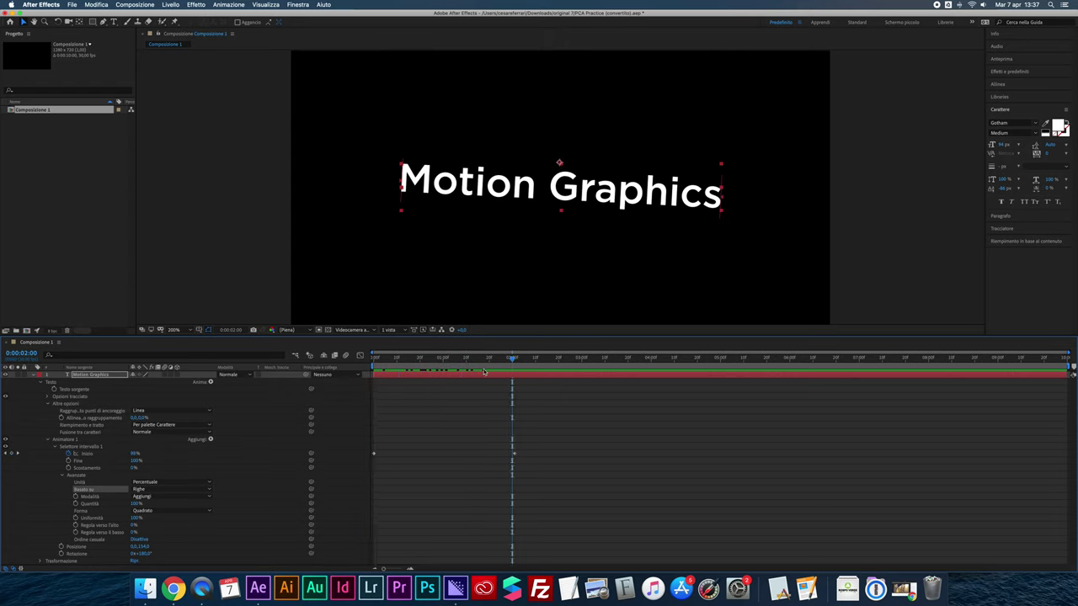